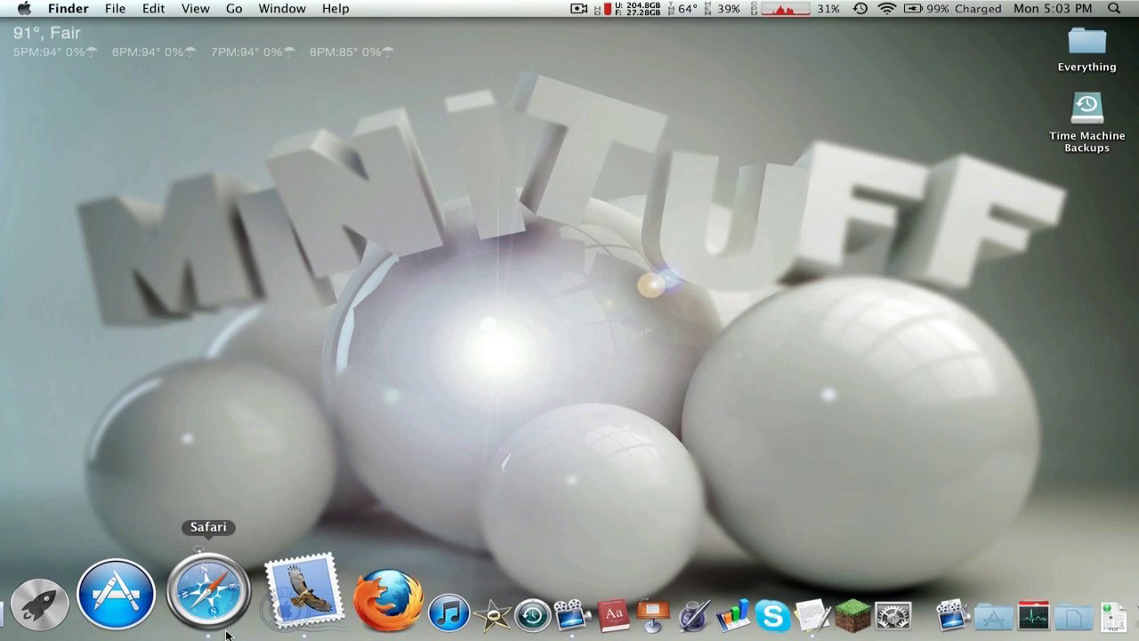
- Open Safari and review Mirage's MacUpdate page and the MacThemes forum post through its feature list
{"action": "left_click", "coordinate": [201, 596]}
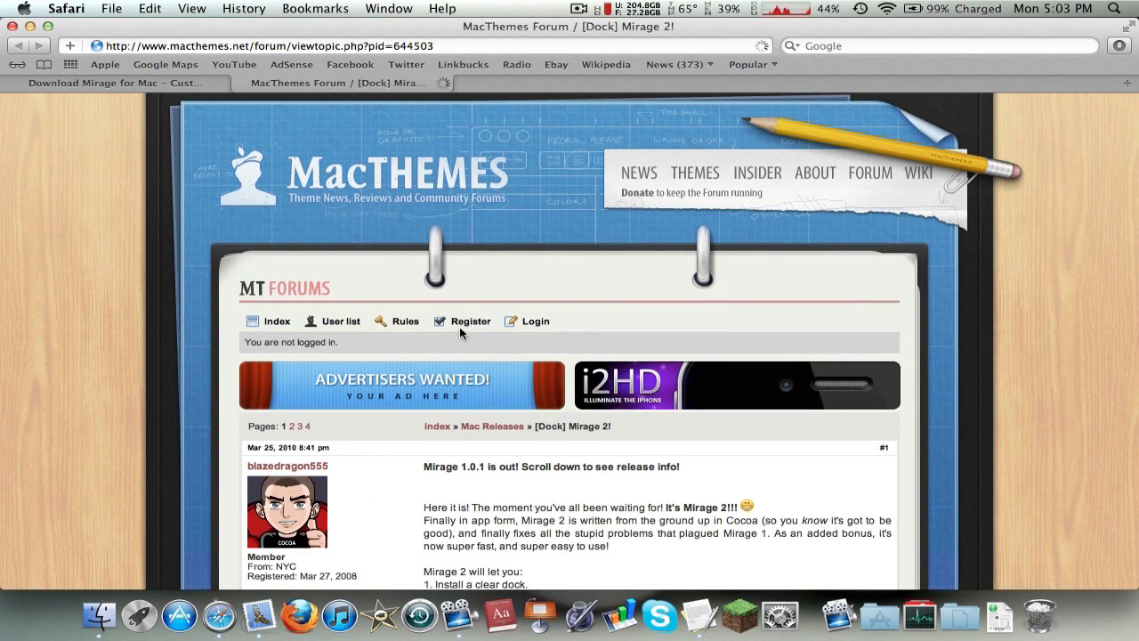
{"action": "left_click", "coordinate": [188, 81]}
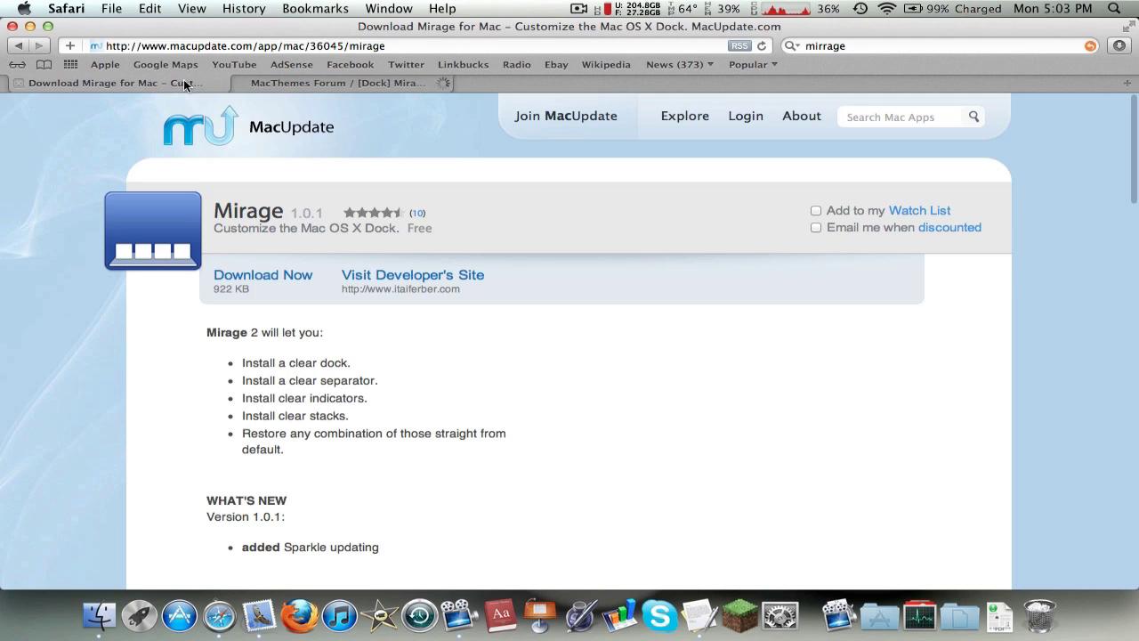
{"action": "left_click", "coordinate": [311, 84]}
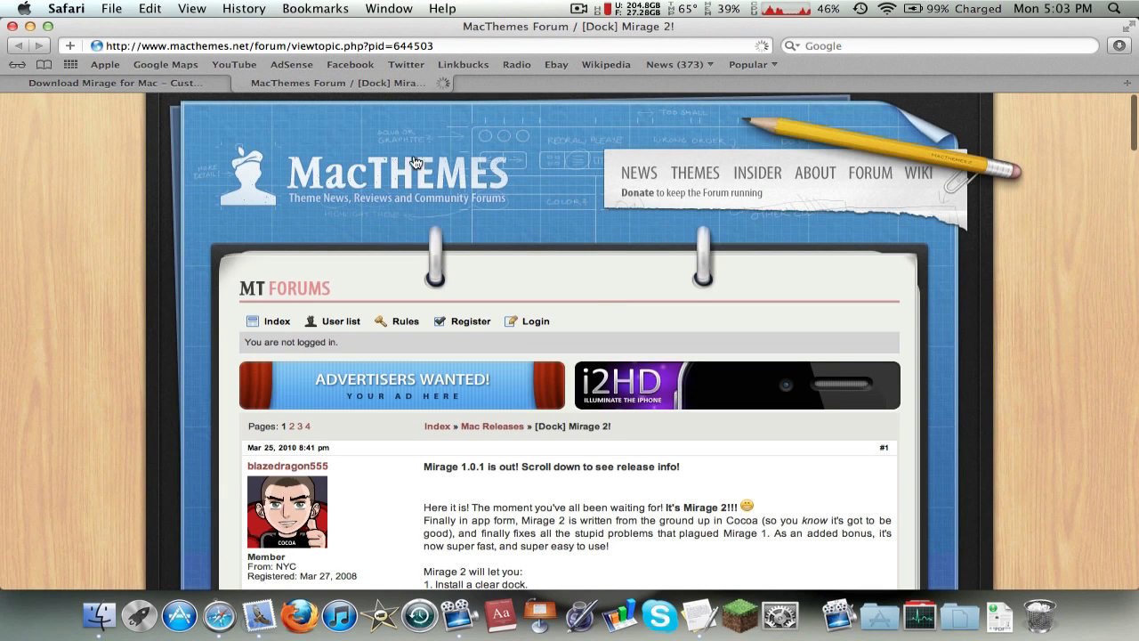
{"action": "left_click", "coordinate": [192, 81]}
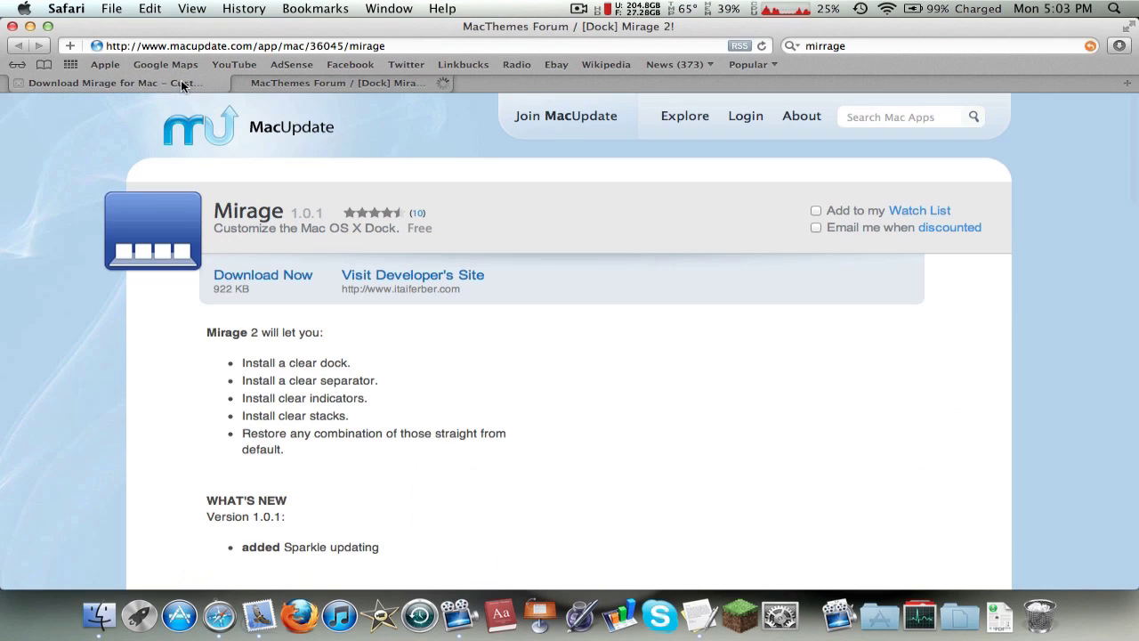
{"action": "left_click", "coordinate": [345, 85]}
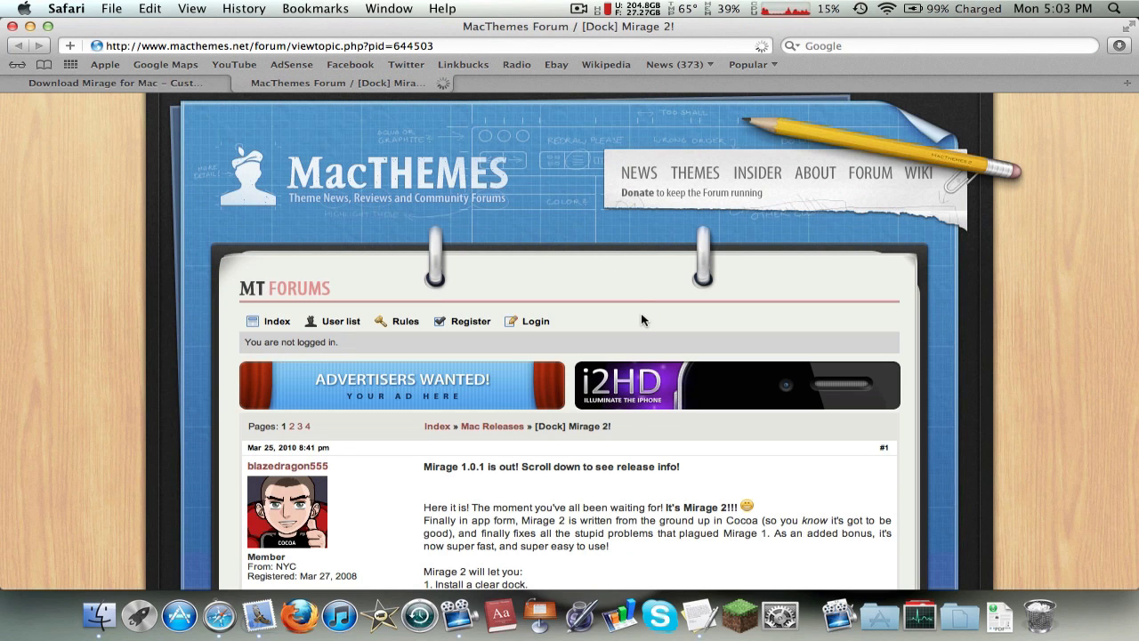
{"action": "scroll", "coordinate": [642, 320], "scroll_direction": "down", "scroll_amount": 5}
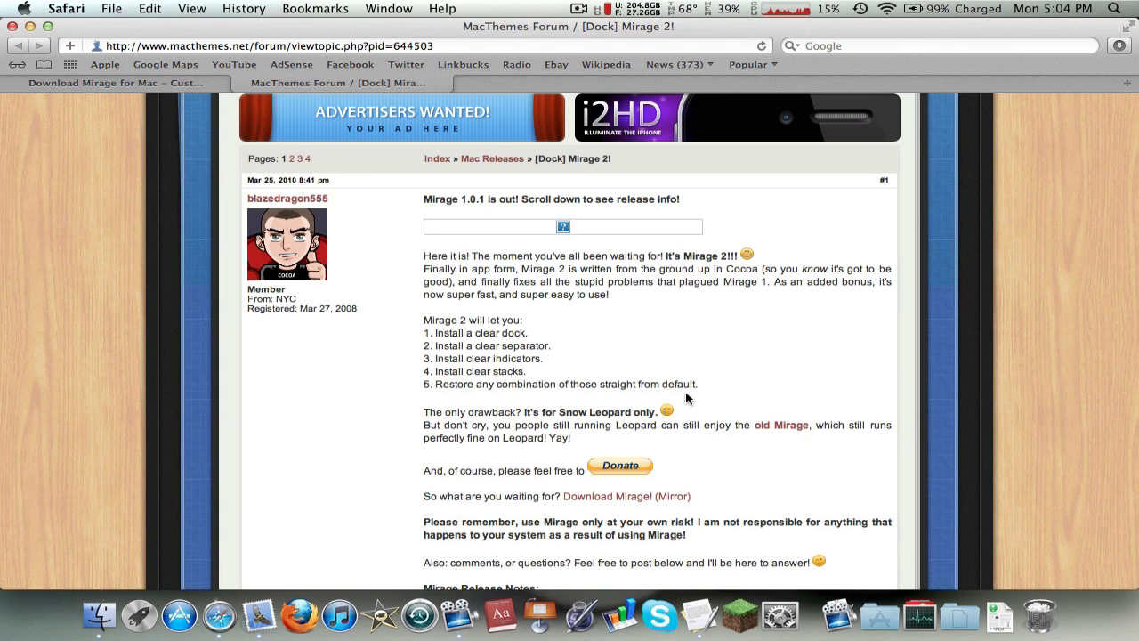
{"action": "scroll", "coordinate": [686, 398], "scroll_direction": "down", "scroll_amount": 3}
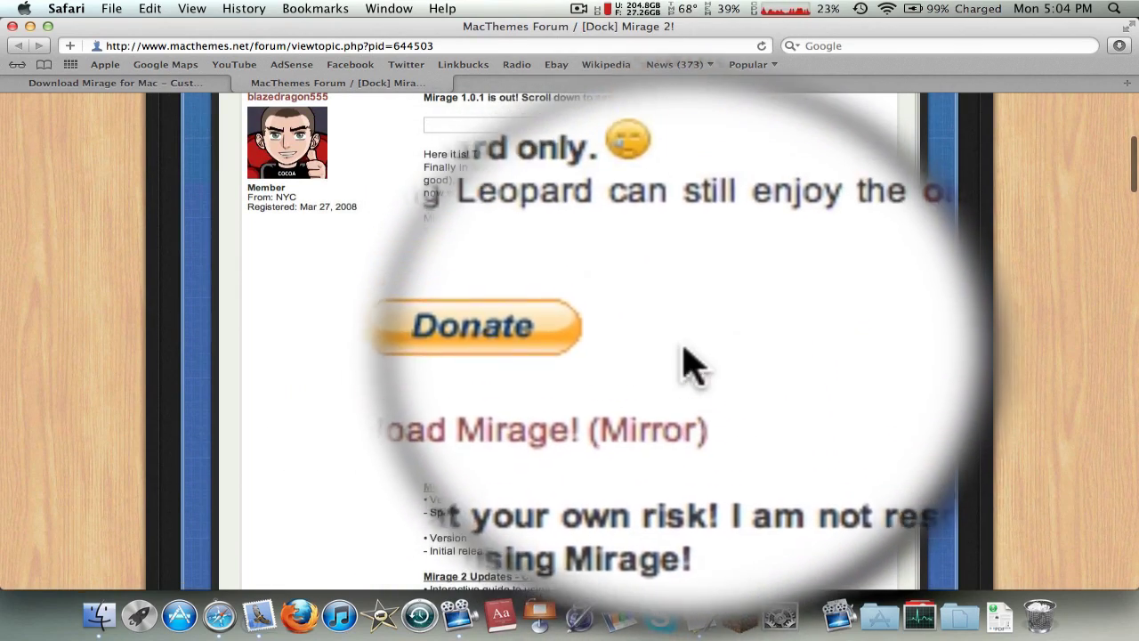
- Try the Mirage download link in the forum post, return to the post, and minimize the browser window
{"action": "left_click", "coordinate": [625, 354]}
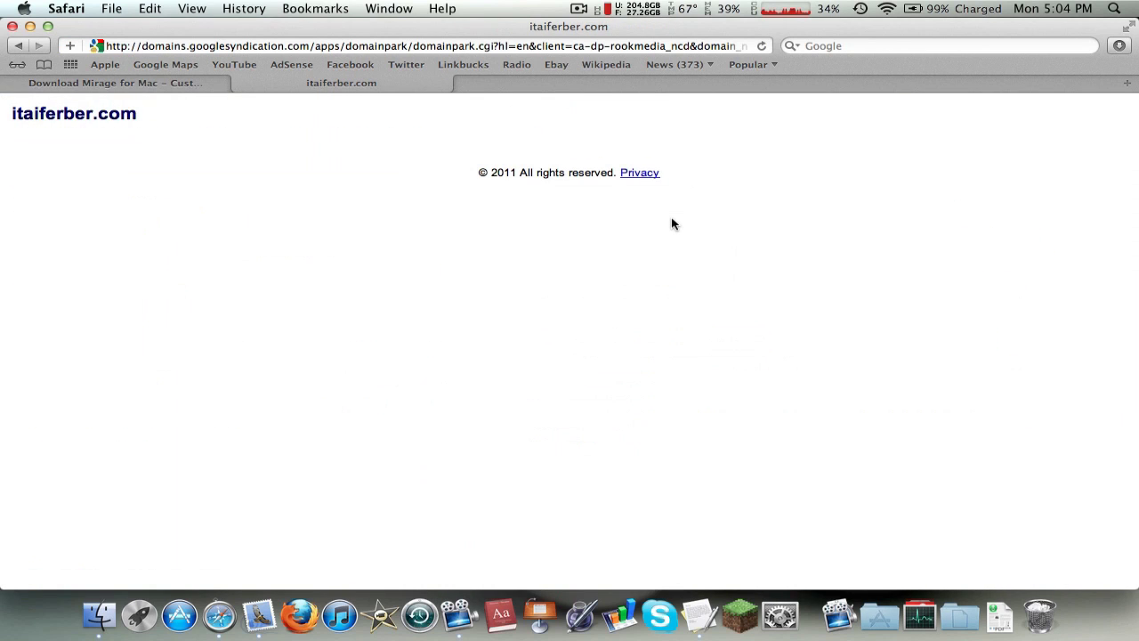
{"action": "key", "text": "super+bracketleft"}
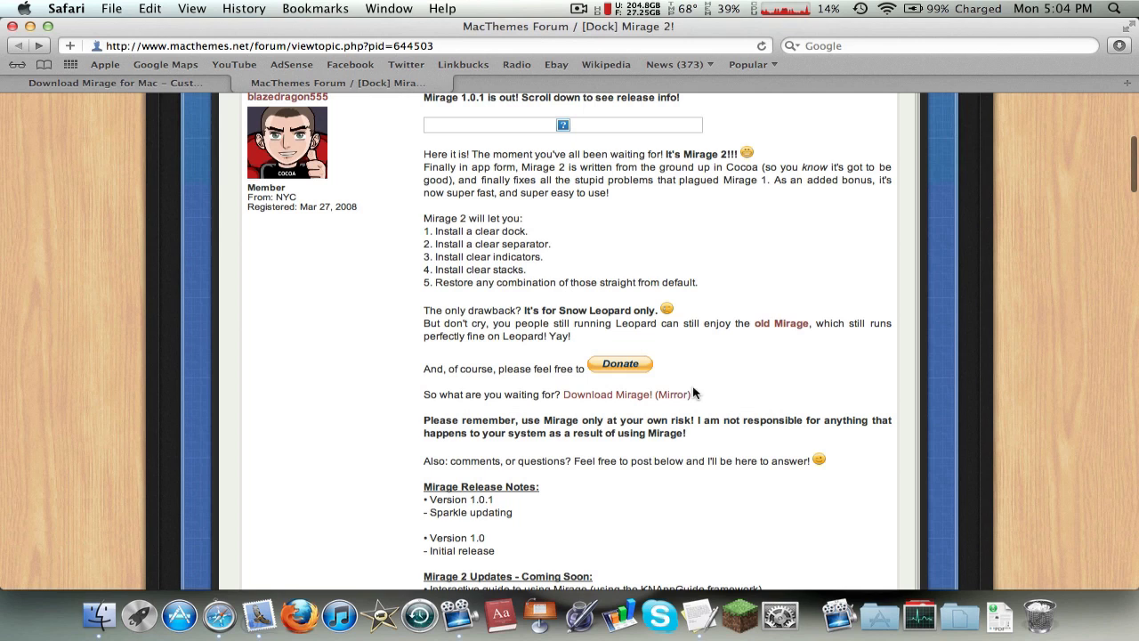
{"action": "left_click", "coordinate": [127, 82]}
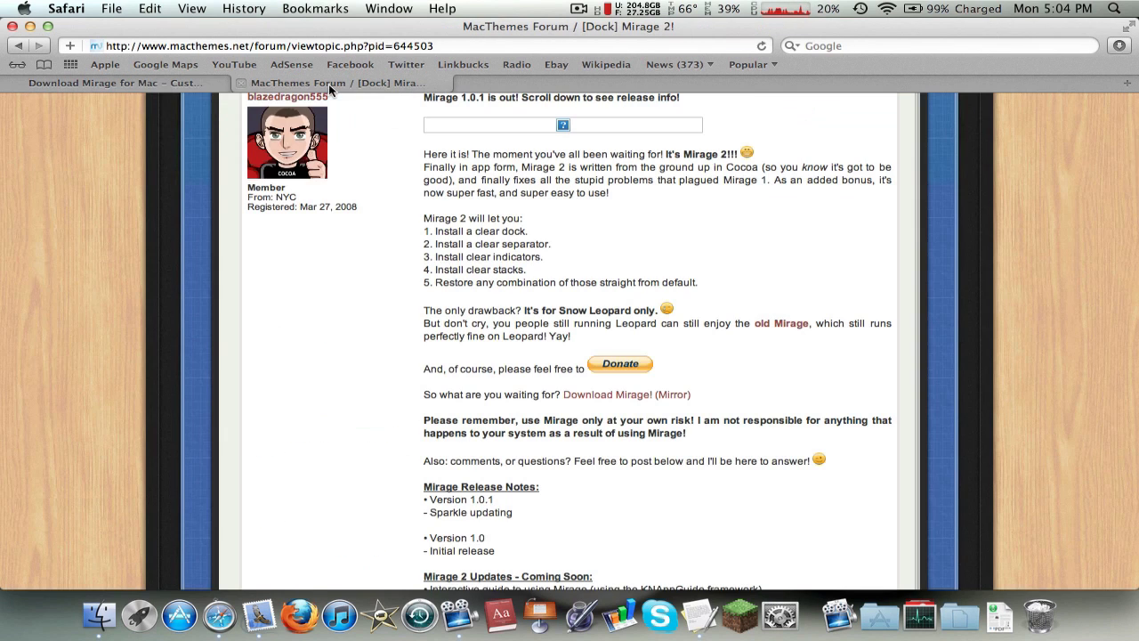
{"action": "left_click", "coordinate": [320, 82]}
{"action": "left_click", "coordinate": [29, 26]}
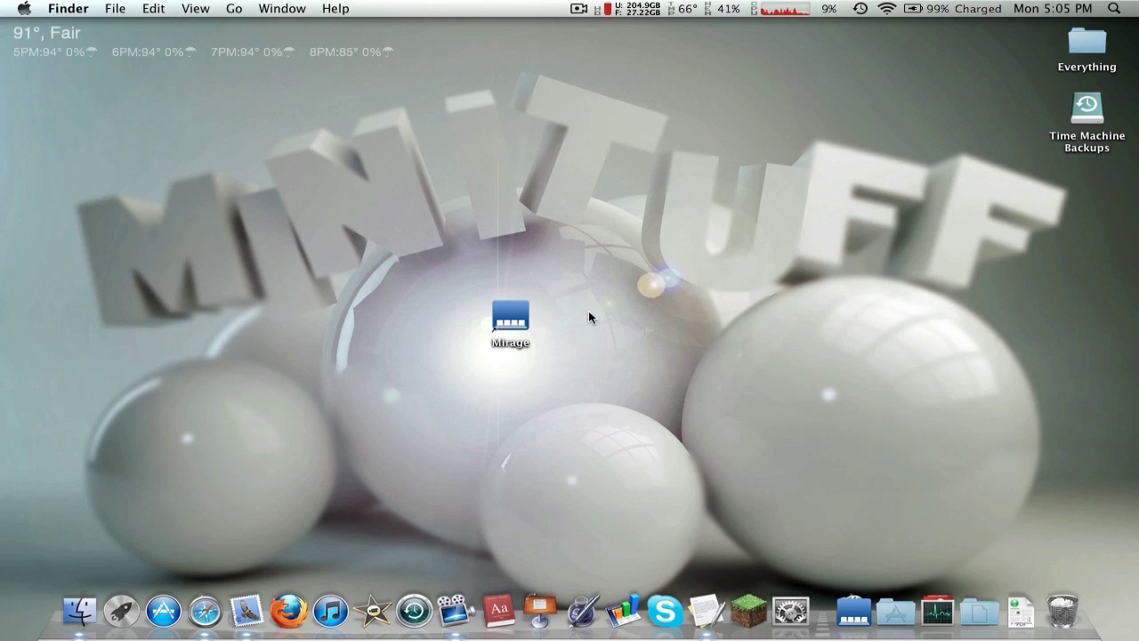
- Launch Mirage from the desktop and look over its Restore options before returning to the Install options
{"action": "double_click", "coordinate": [509, 317]}
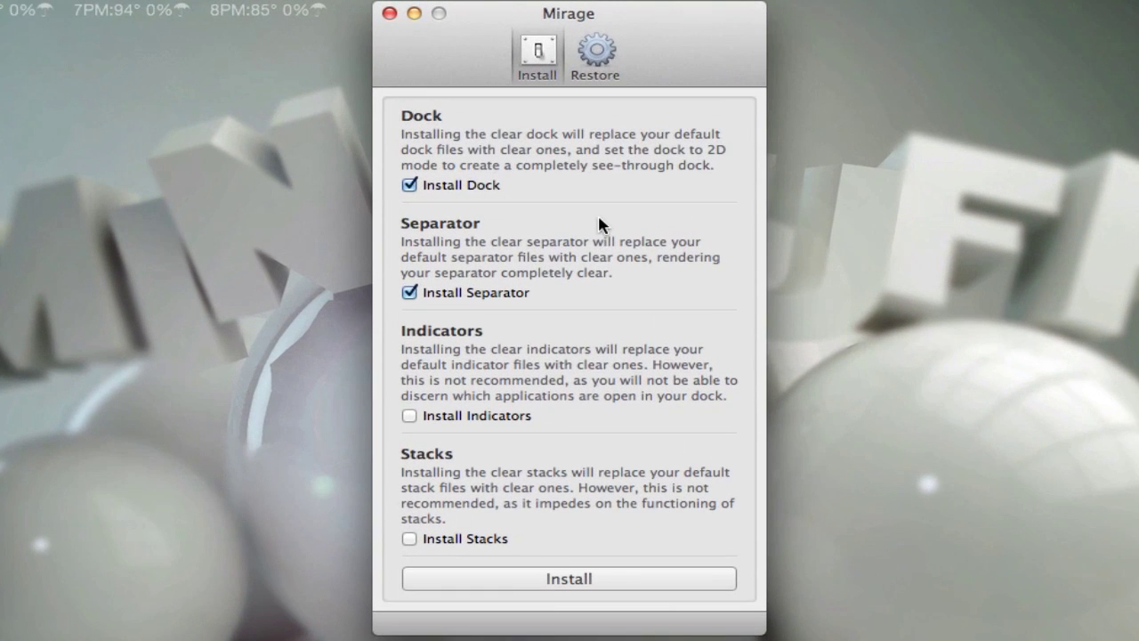
{"action": "left_click", "coordinate": [594, 53]}
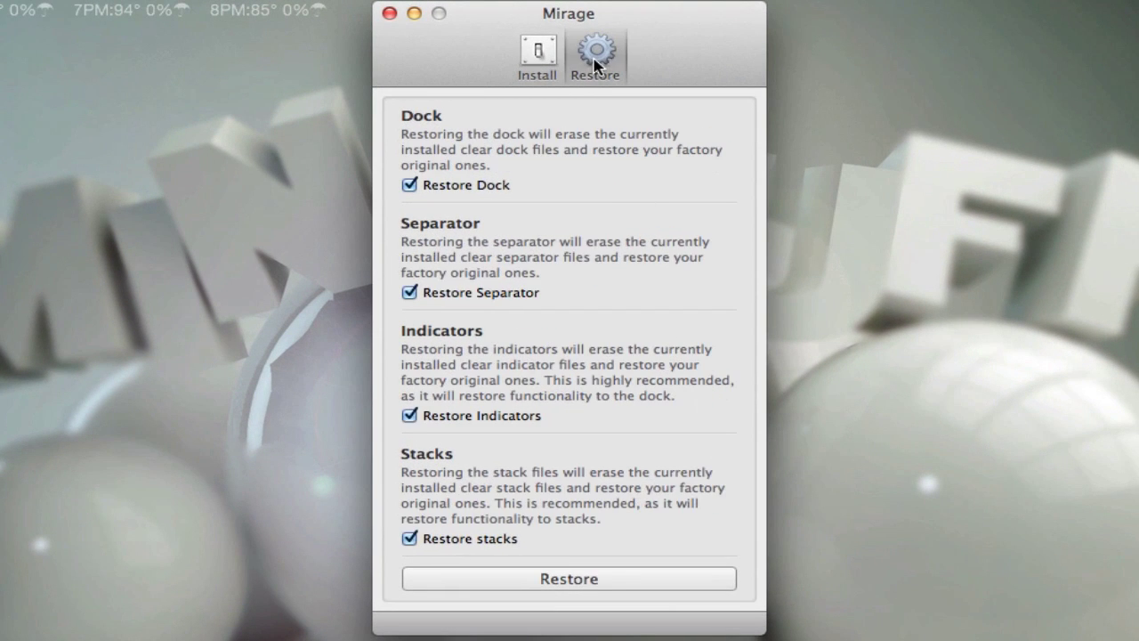
{"action": "left_click", "coordinate": [534, 63]}
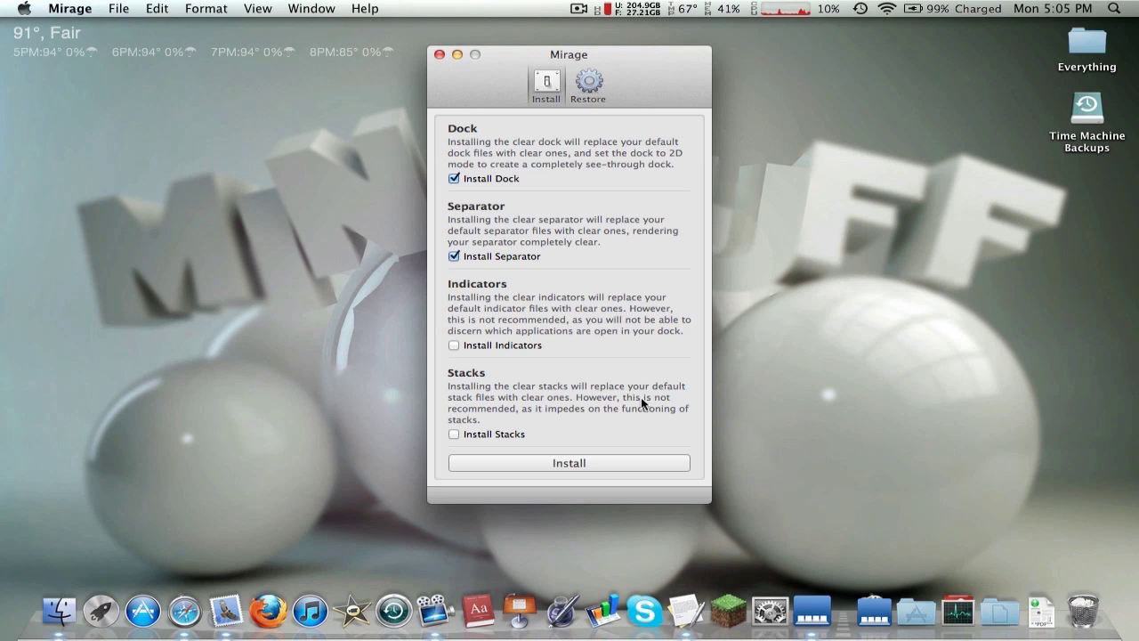
- Install only the clear dock in Mirage, with the separator, indicators and stacks options off
{"action": "left_click", "coordinate": [455, 177]}
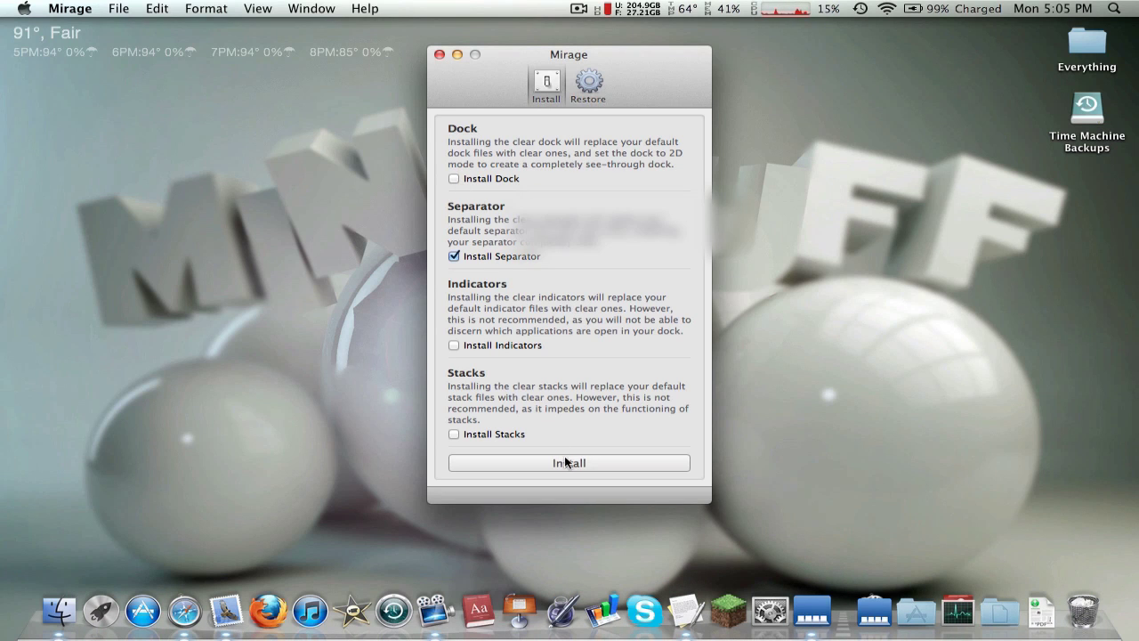
{"action": "left_click", "coordinate": [454, 178]}
{"action": "left_click", "coordinate": [453, 256]}
{"action": "left_click", "coordinate": [558, 463]}
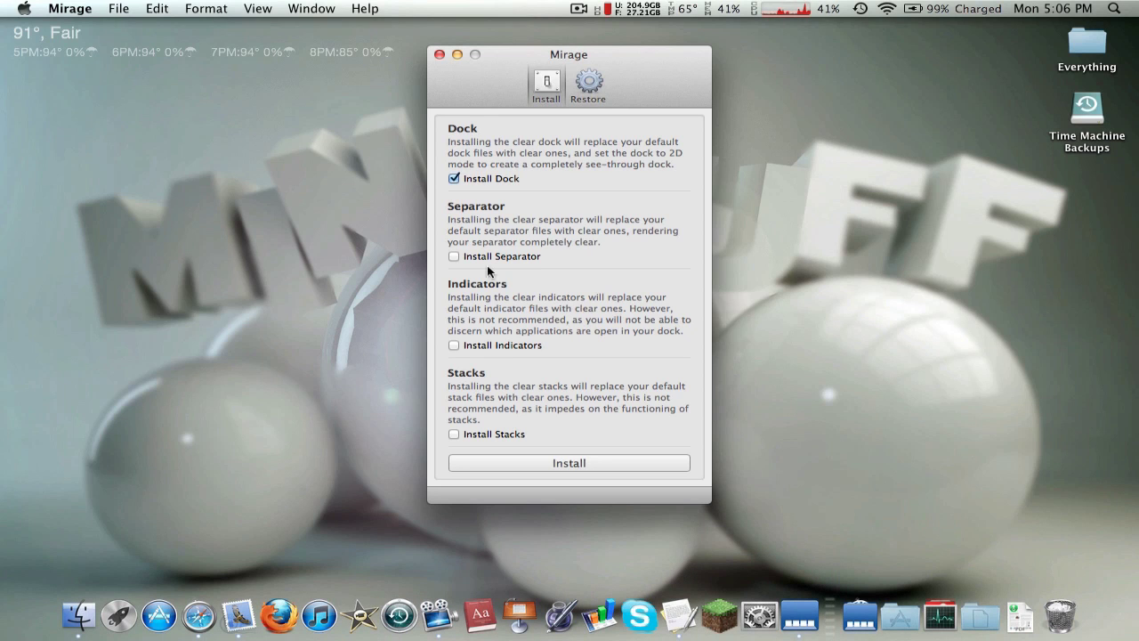
- Install the clear separator, indicators and stacks along with the dock, and deselect the indicators option
{"action": "left_click", "coordinate": [454, 255]}
{"action": "left_click", "coordinate": [539, 459]}
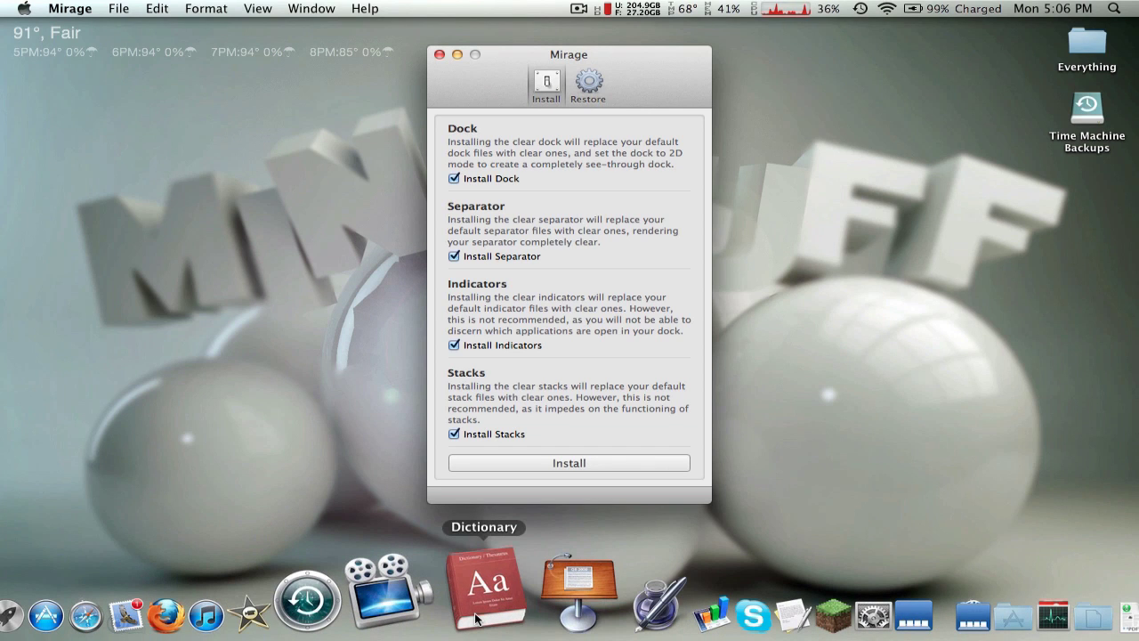
{"action": "left_click", "coordinate": [455, 344]}
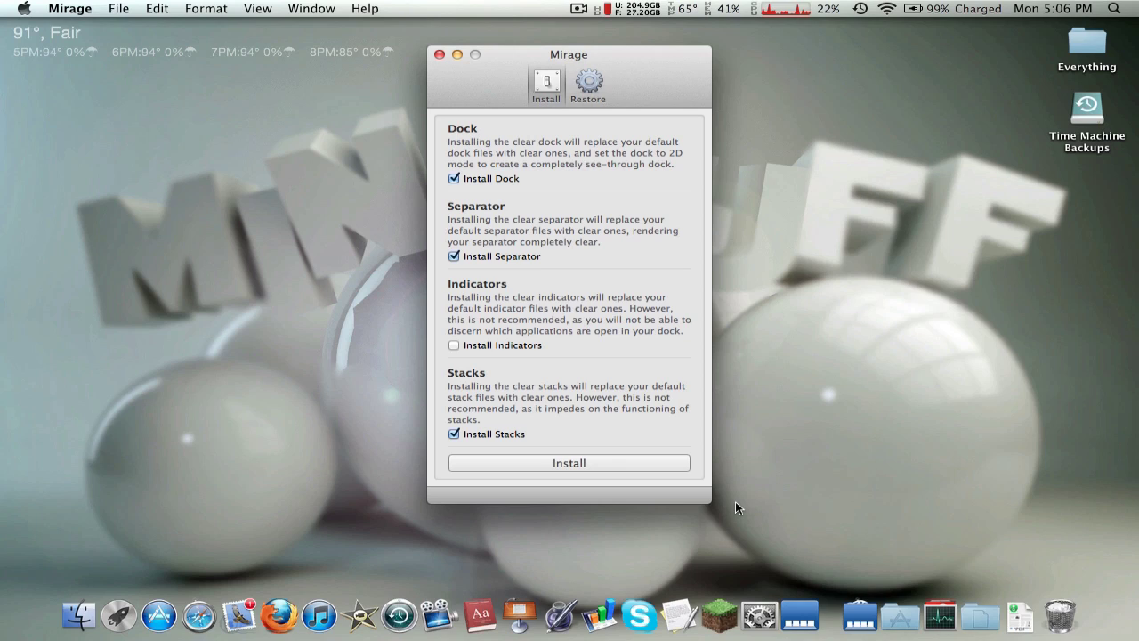
- Open the Applications stack, look through its contents to examine the clear stack background, and close it
{"action": "left_click", "coordinate": [903, 610]}
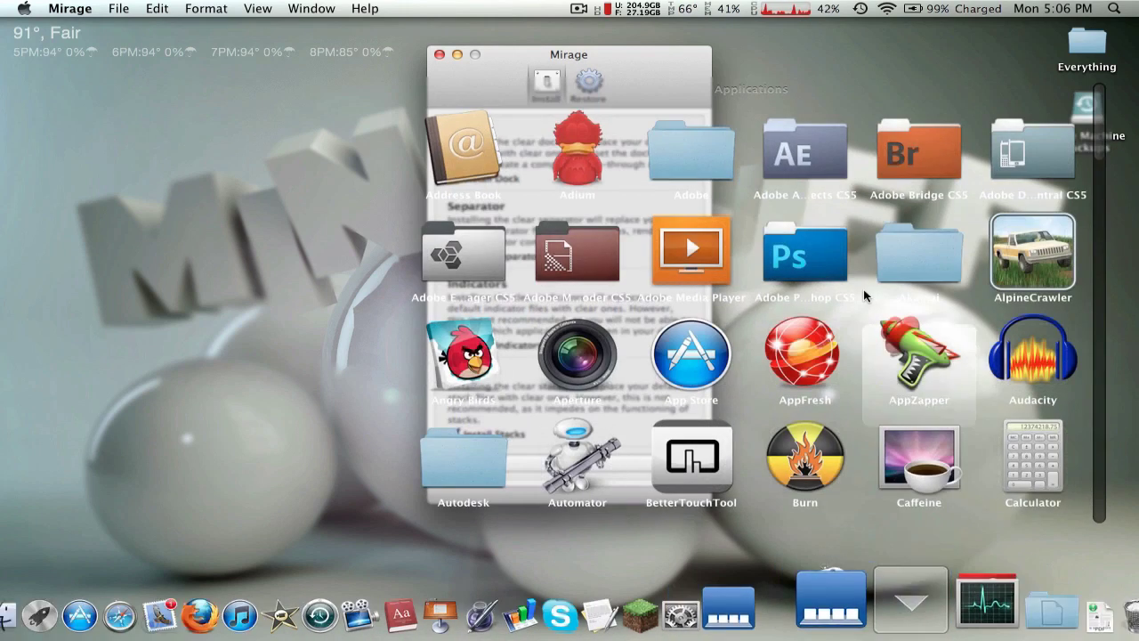
{"action": "scroll", "coordinate": [863, 293], "scroll_direction": "down", "scroll_amount": 5}
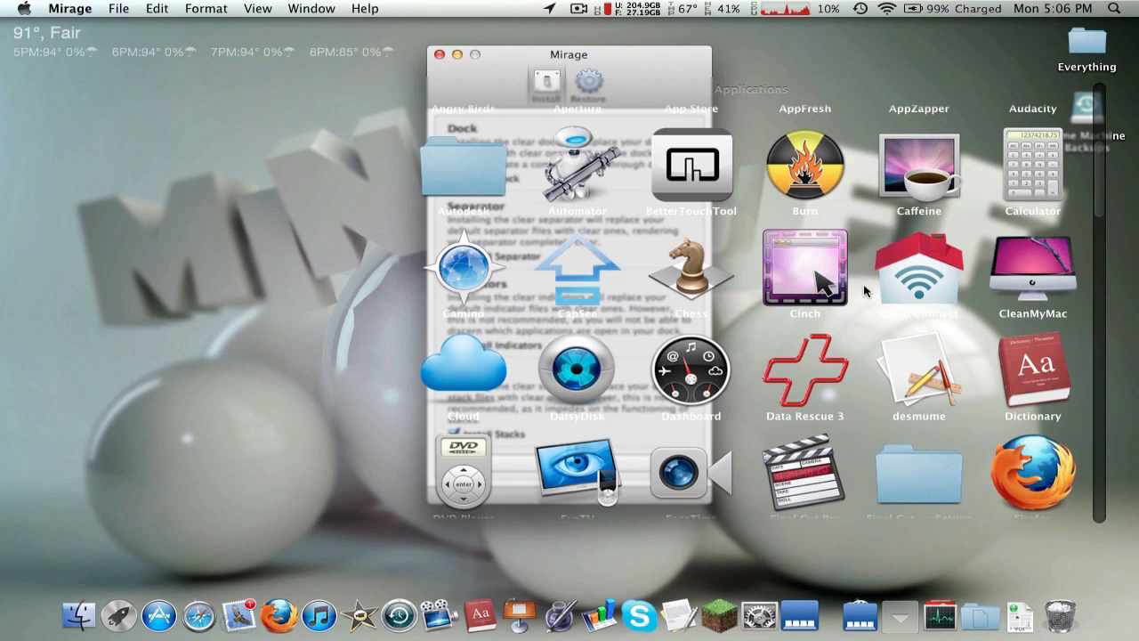
{"action": "scroll", "coordinate": [863, 290], "scroll_direction": "down", "scroll_amount": 1}
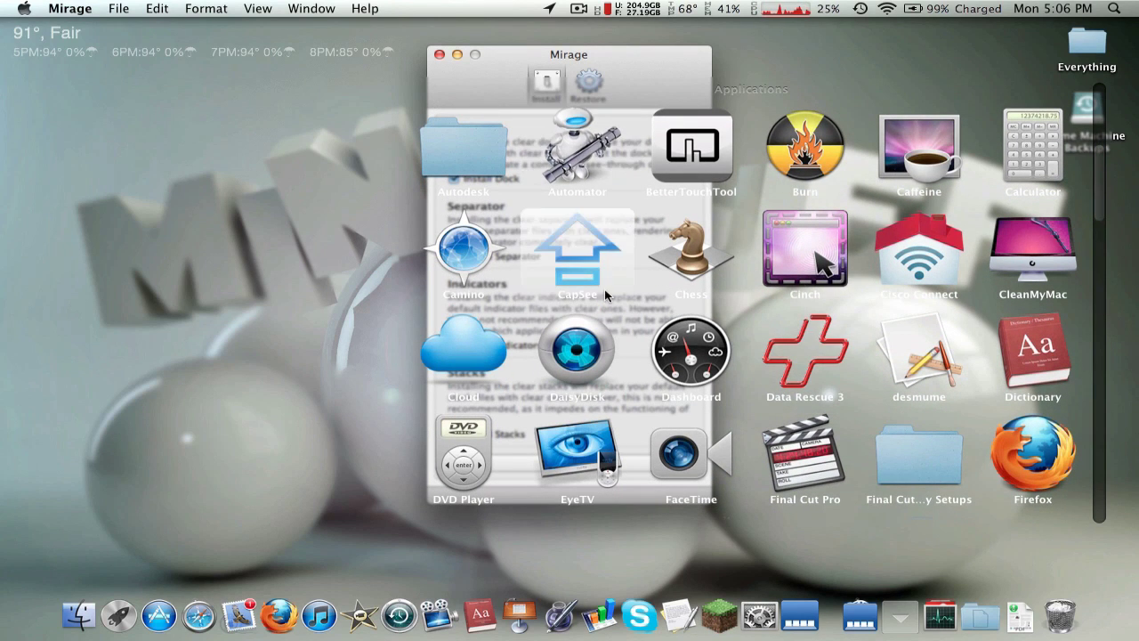
{"action": "scroll", "coordinate": [583, 269], "scroll_direction": "up", "scroll_amount": 1}
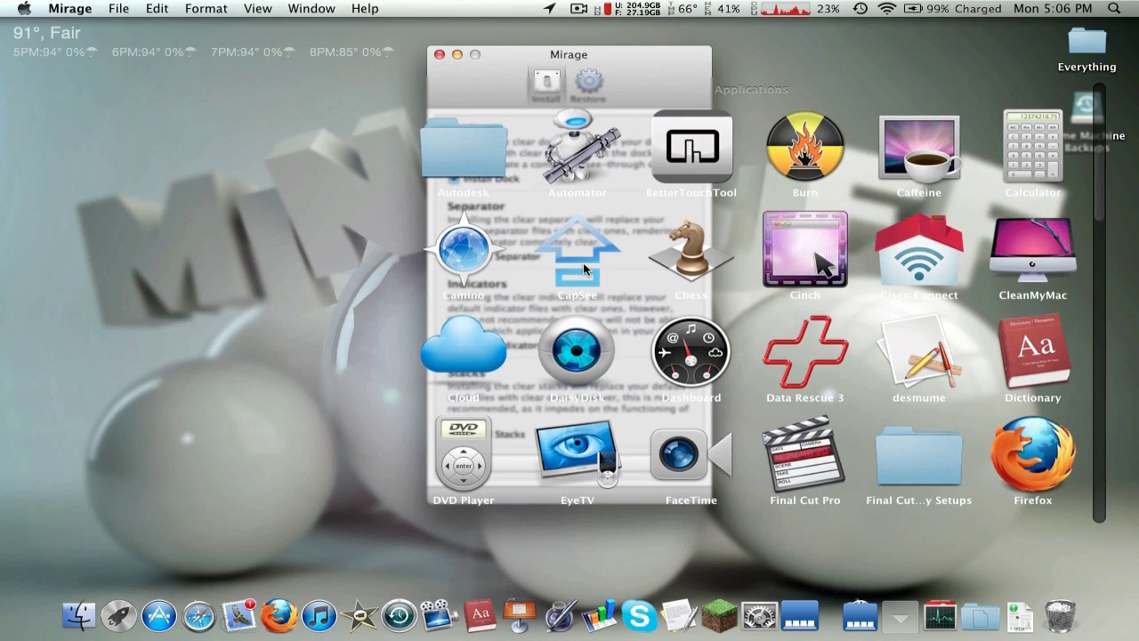
{"action": "scroll", "coordinate": [583, 269], "scroll_direction": "down", "scroll_amount": 10}
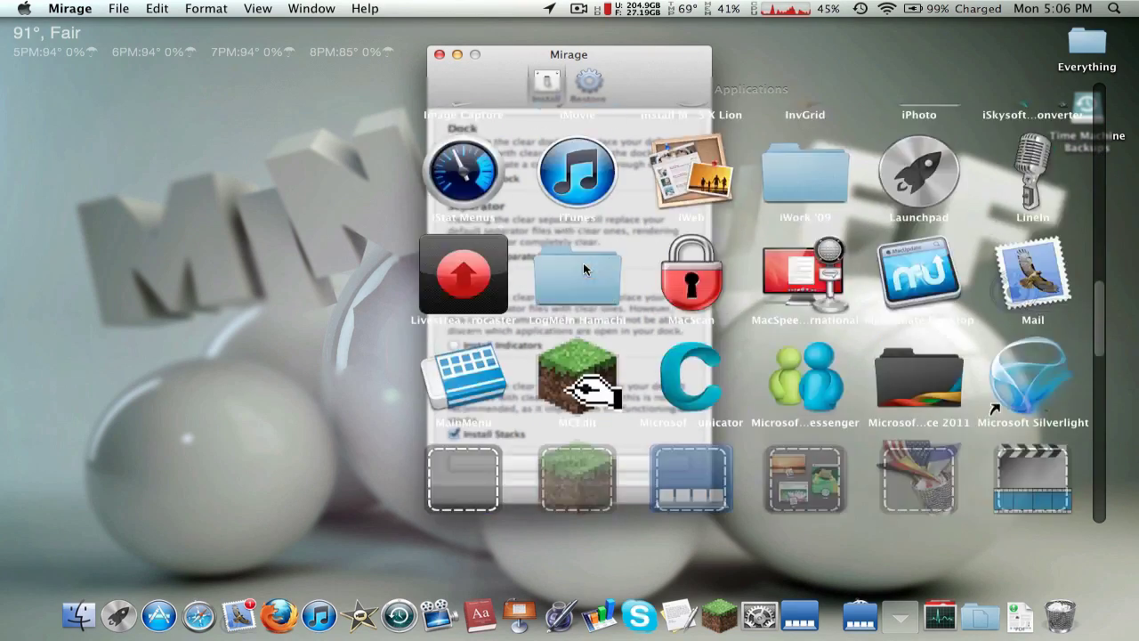
{"action": "scroll", "coordinate": [582, 262], "scroll_direction": "down", "scroll_amount": 6}
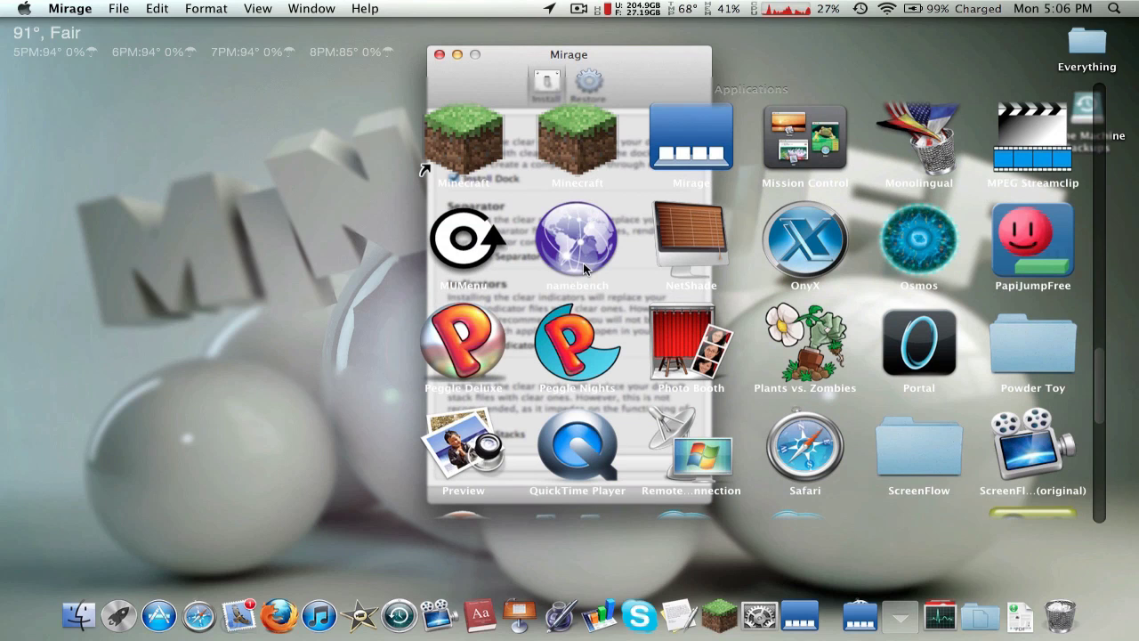
{"action": "left_click", "coordinate": [303, 169]}
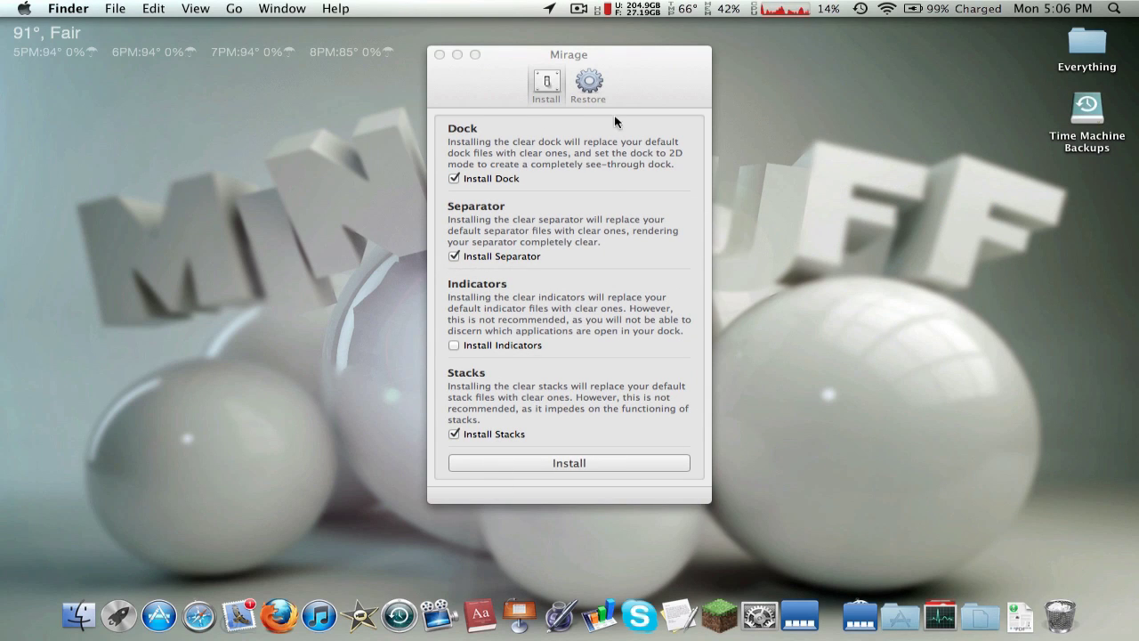
- Restore only the original indicators and stacks in Mirage, excluding the dock and separator
{"action": "left_click", "coordinate": [647, 78]}
{"action": "left_click", "coordinate": [597, 92]}
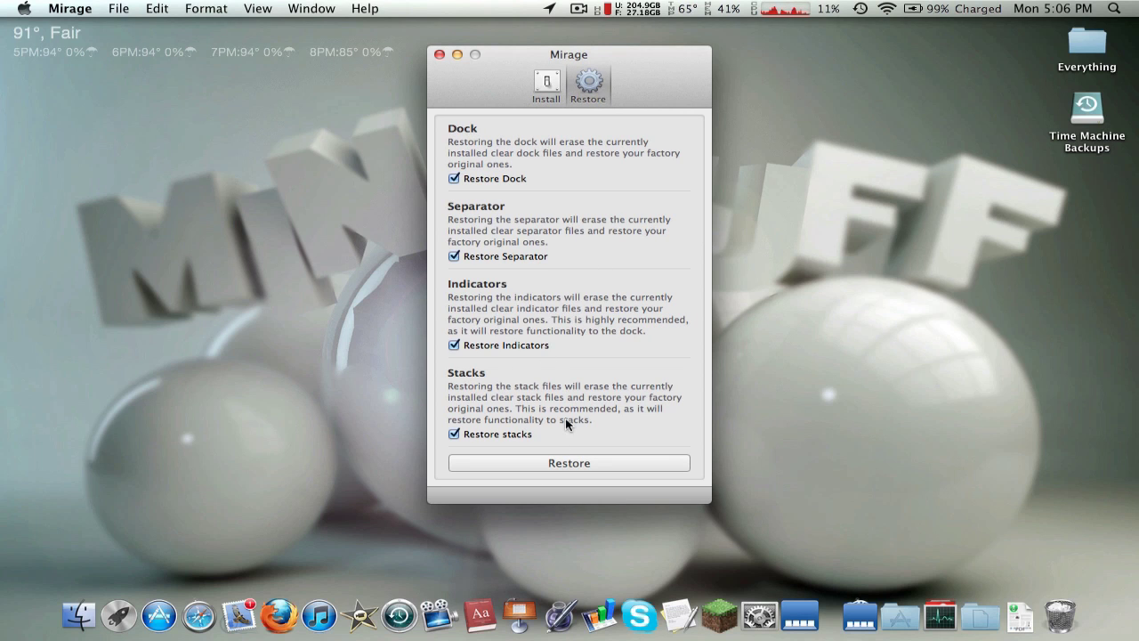
{"action": "left_click", "coordinate": [454, 257]}
{"action": "left_click", "coordinate": [454, 179]}
{"action": "left_click", "coordinate": [554, 461]}
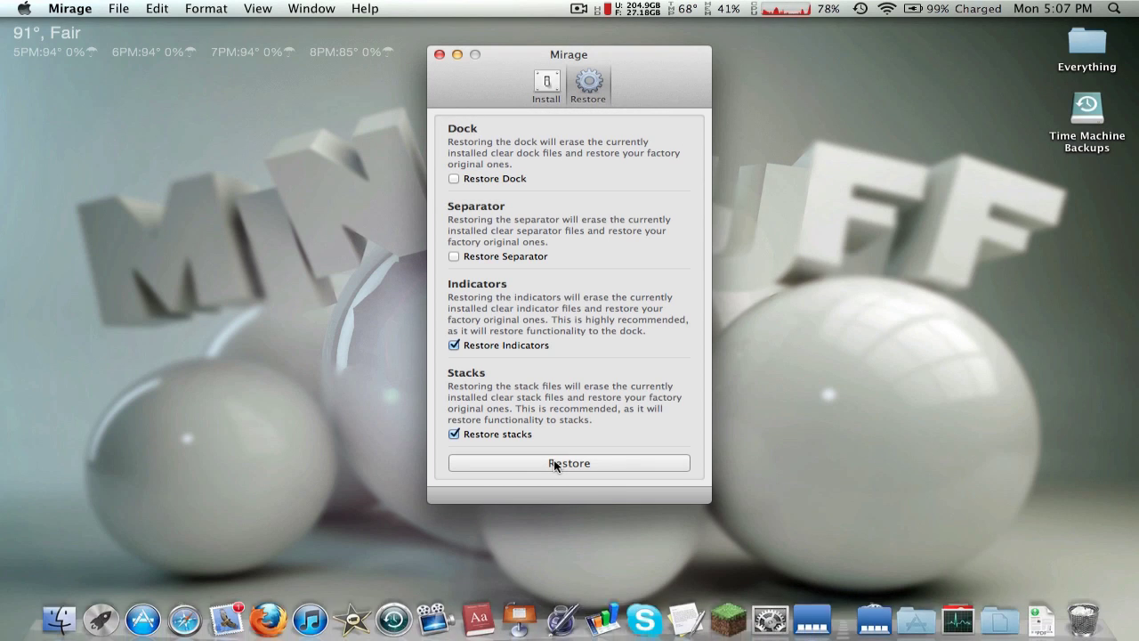
- Adjust the restore options so that dock, separator, indicators and stacks are all selected again
{"action": "left_click", "coordinate": [454, 345]}
{"action": "left_click", "coordinate": [454, 434]}
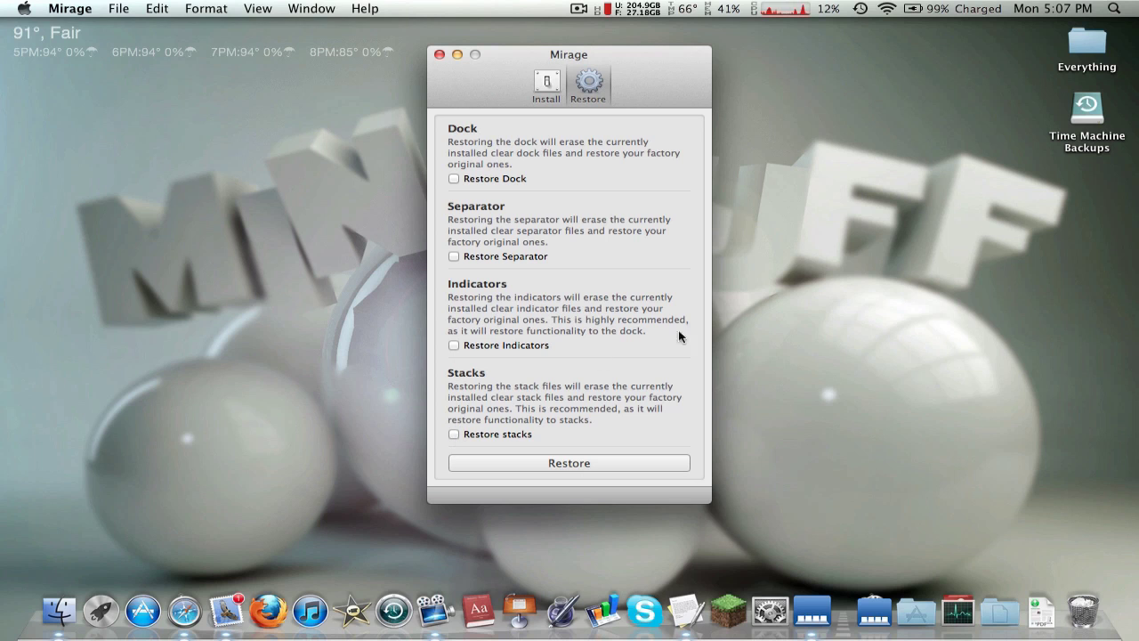
{"action": "left_click", "coordinate": [453, 179]}
{"action": "left_click", "coordinate": [453, 256]}
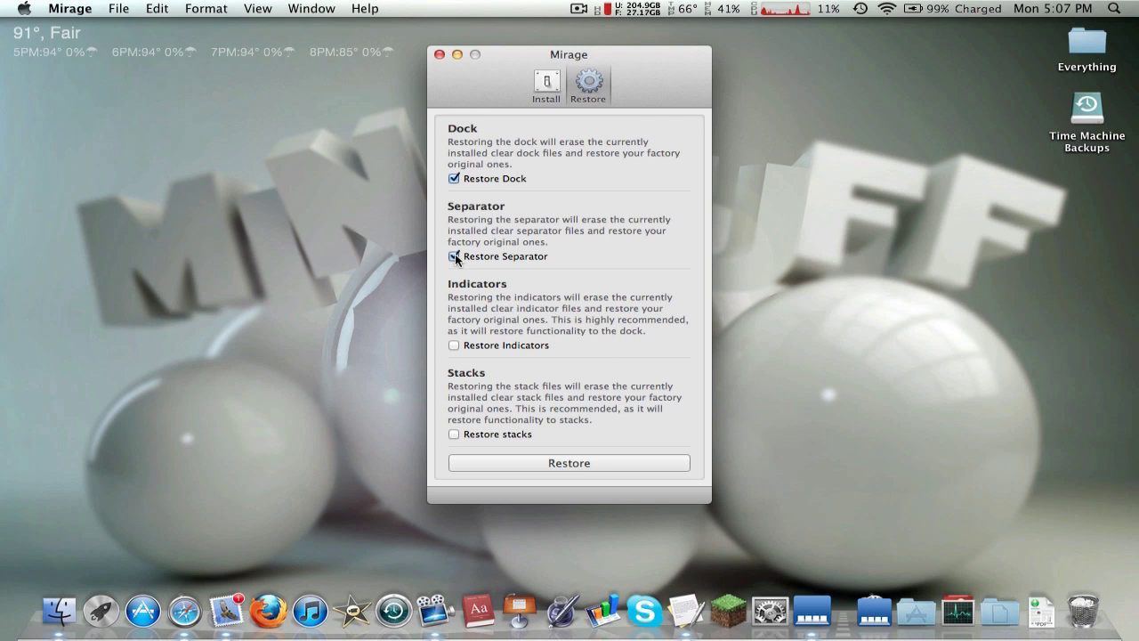
{"action": "left_click", "coordinate": [455, 434]}
- Install only the clear dock and separator, with the indicators and stacks options off
{"action": "left_click", "coordinate": [551, 83]}
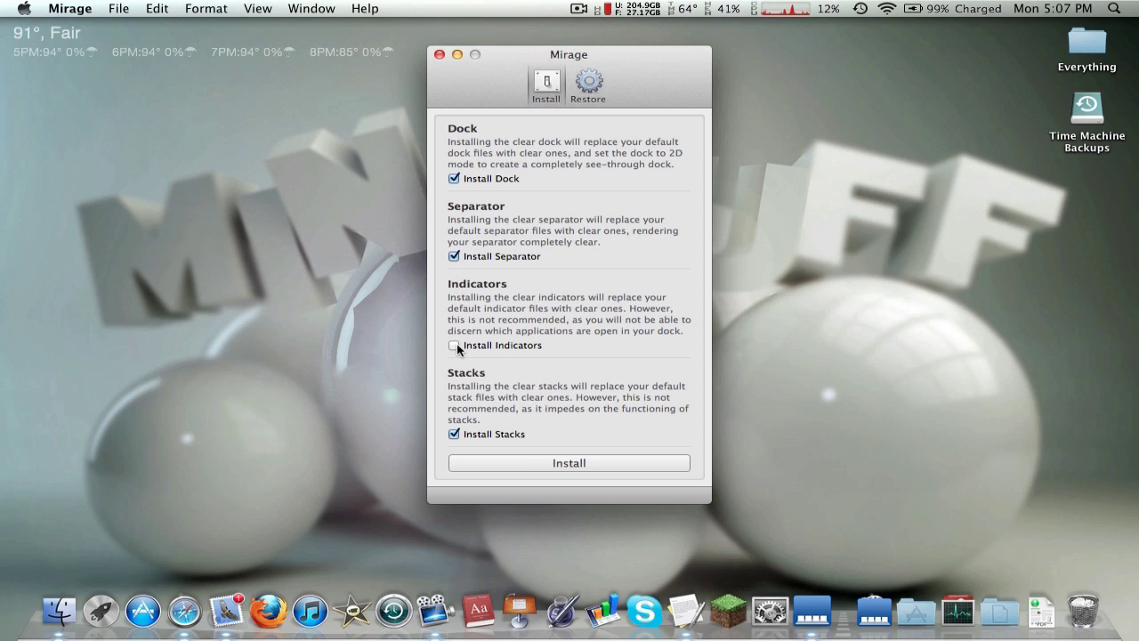
{"action": "left_click", "coordinate": [454, 433]}
{"action": "left_click", "coordinate": [526, 462]}
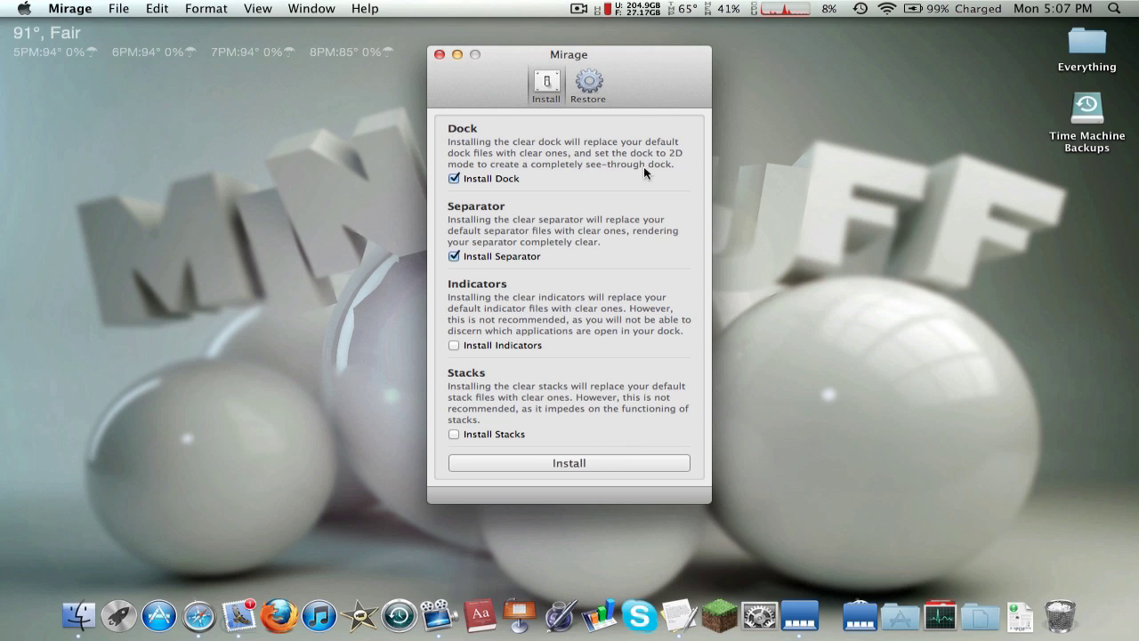
- Review the Restore options, return to the Install options, and move the Mirage window off its desktop shortcut
{"action": "left_click", "coordinate": [588, 84]}
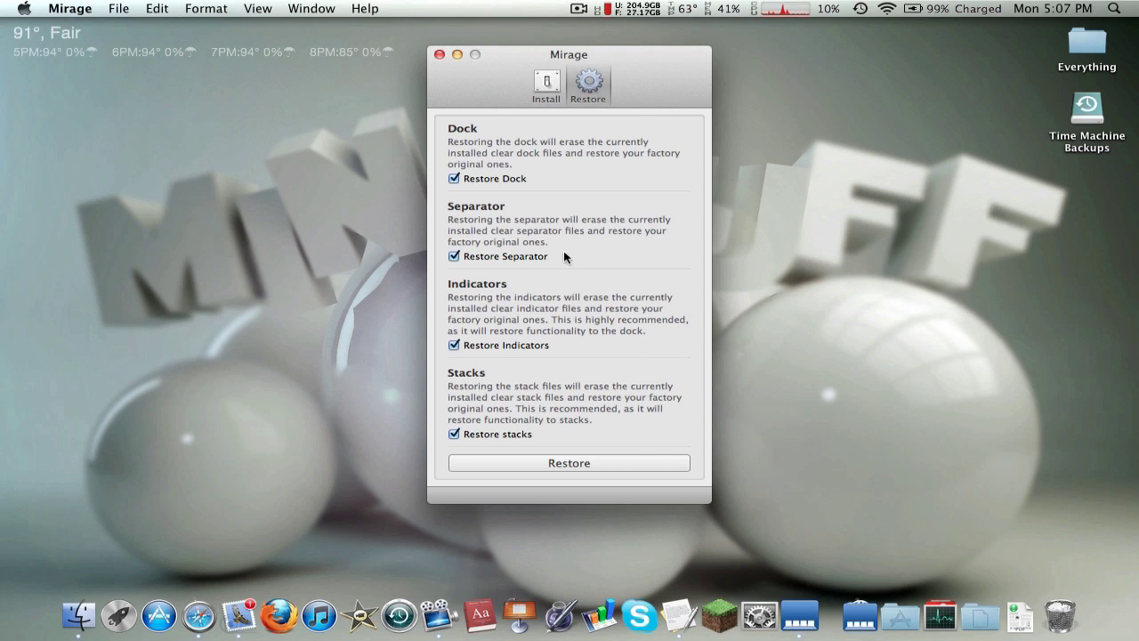
{"action": "left_click", "coordinate": [533, 78]}
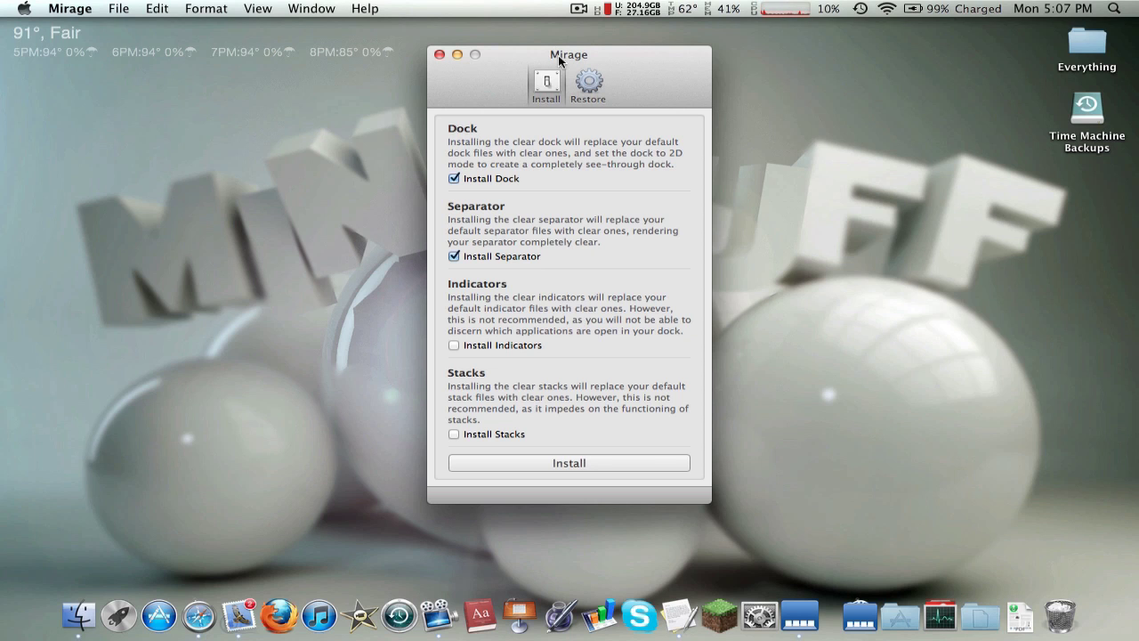
{"action": "left_click_drag", "start_coordinate": [558, 55], "coordinate": [690, 82]}
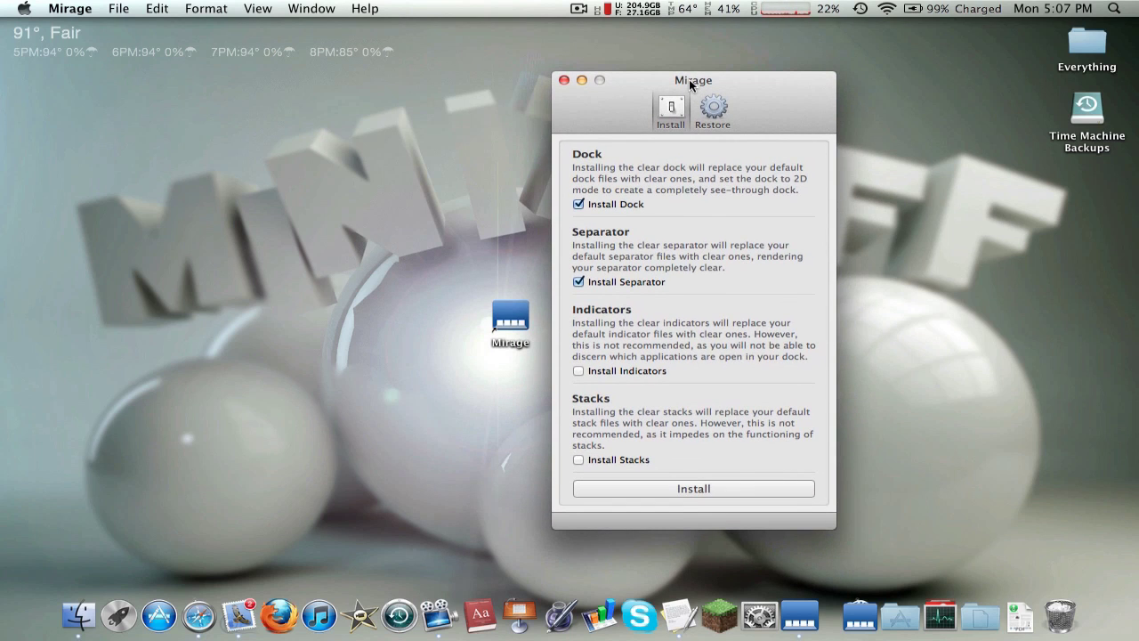